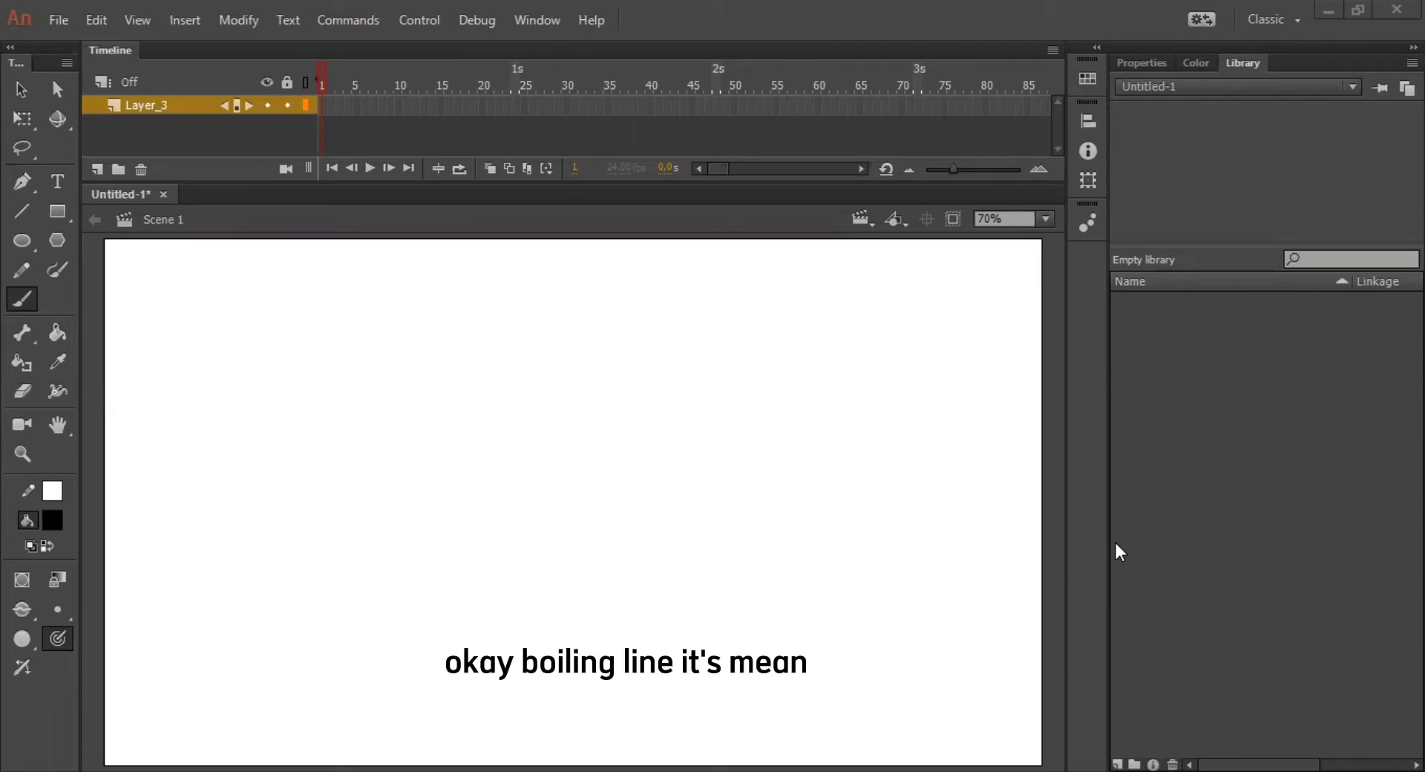
# Step: Draw a smiling stick figure with closed eyes, a boxy body, two legs and raised arms using the Brush tool
pyautogui.click(20, 300)
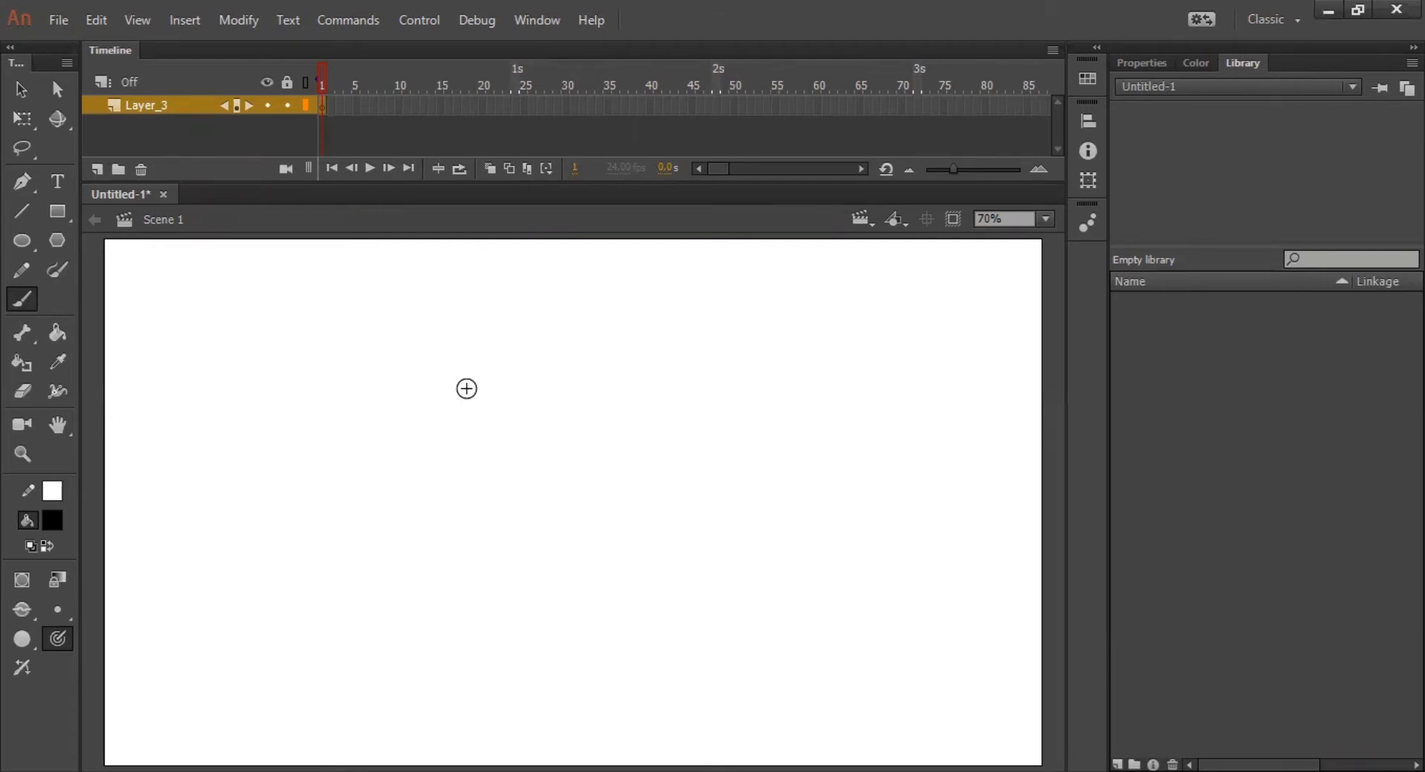
pyautogui.moveTo(468, 377)
pyautogui.mouseDown()
pyautogui.moveTo(431, 432)
pyautogui.moveTo(457, 449)
pyautogui.moveTo(502, 439)
pyautogui.moveTo(507, 406)
pyautogui.moveTo(458, 376)
pyautogui.mouseUp()
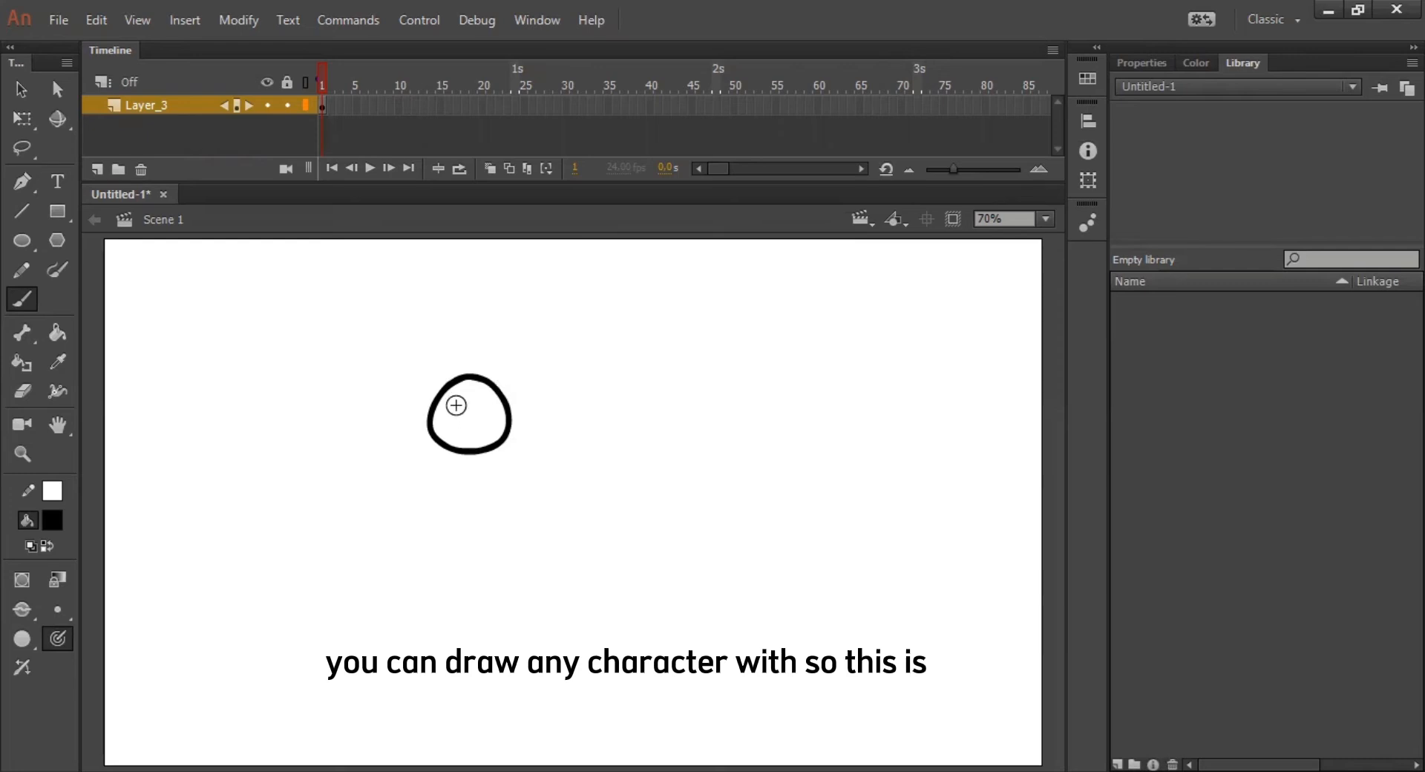
pyautogui.moveTo(449, 406)
pyautogui.mouseDown()
pyautogui.moveTo(493, 409)
pyautogui.moveTo(467, 432)
pyautogui.moveTo(487, 428)
pyautogui.moveTo(491, 511)
pyautogui.mouseUp()
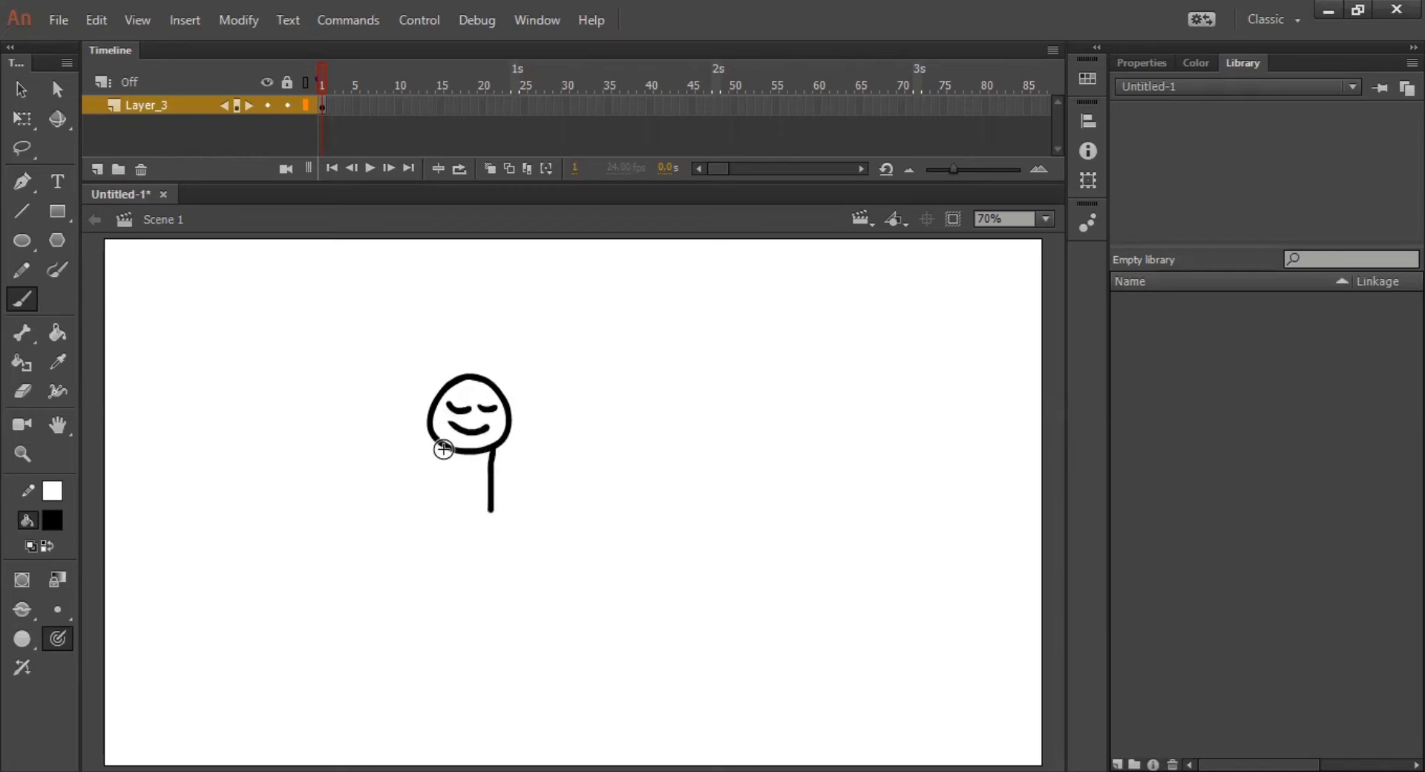
pyautogui.moveTo(443, 447)
pyautogui.mouseDown()
pyautogui.moveTo(444, 503)
pyautogui.moveTo(494, 509)
pyautogui.moveTo(475, 522)
pyautogui.moveTo(480, 563)
pyautogui.moveTo(500, 564)
pyautogui.mouseUp()
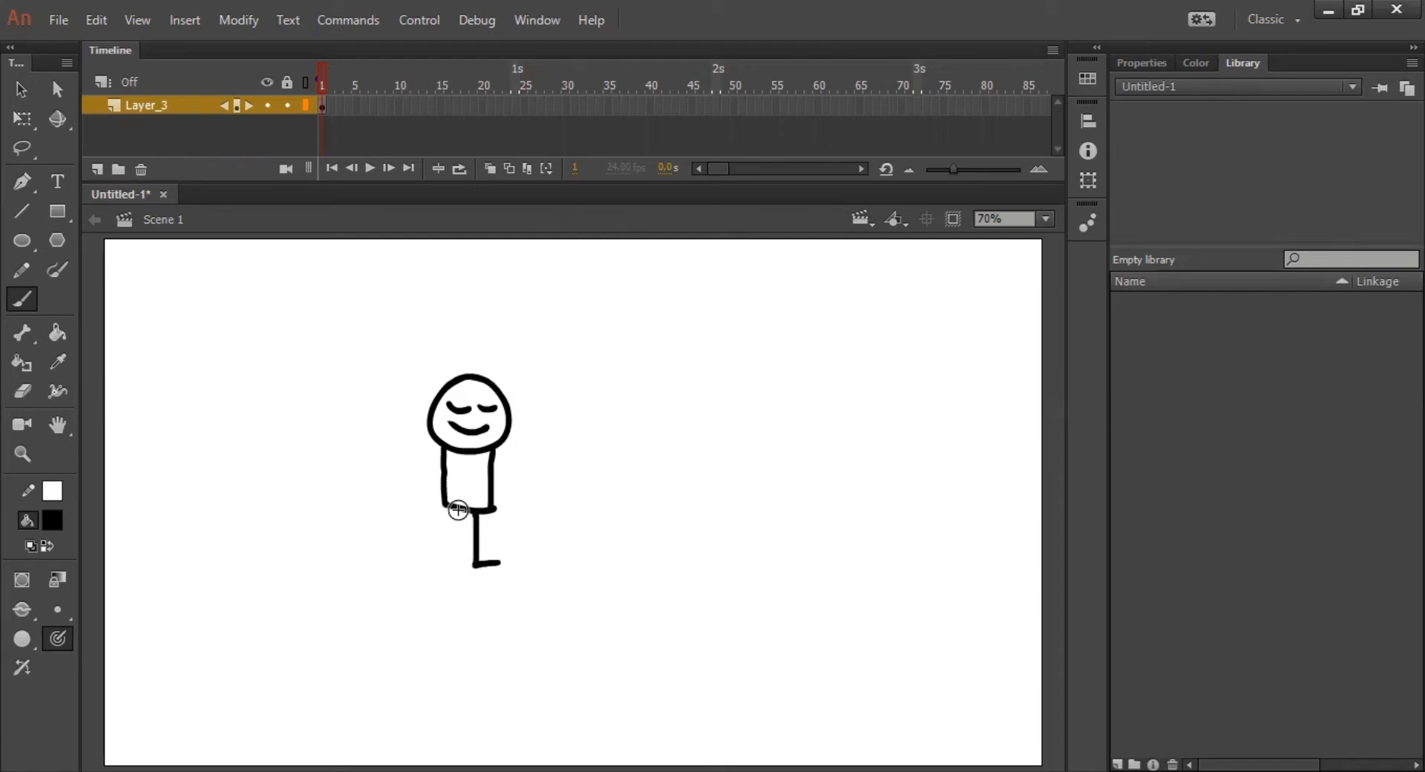
pyautogui.moveTo(457, 512)
pyautogui.mouseDown()
pyautogui.moveTo(455, 564)
pyautogui.moveTo(440, 565)
pyautogui.mouseUp()
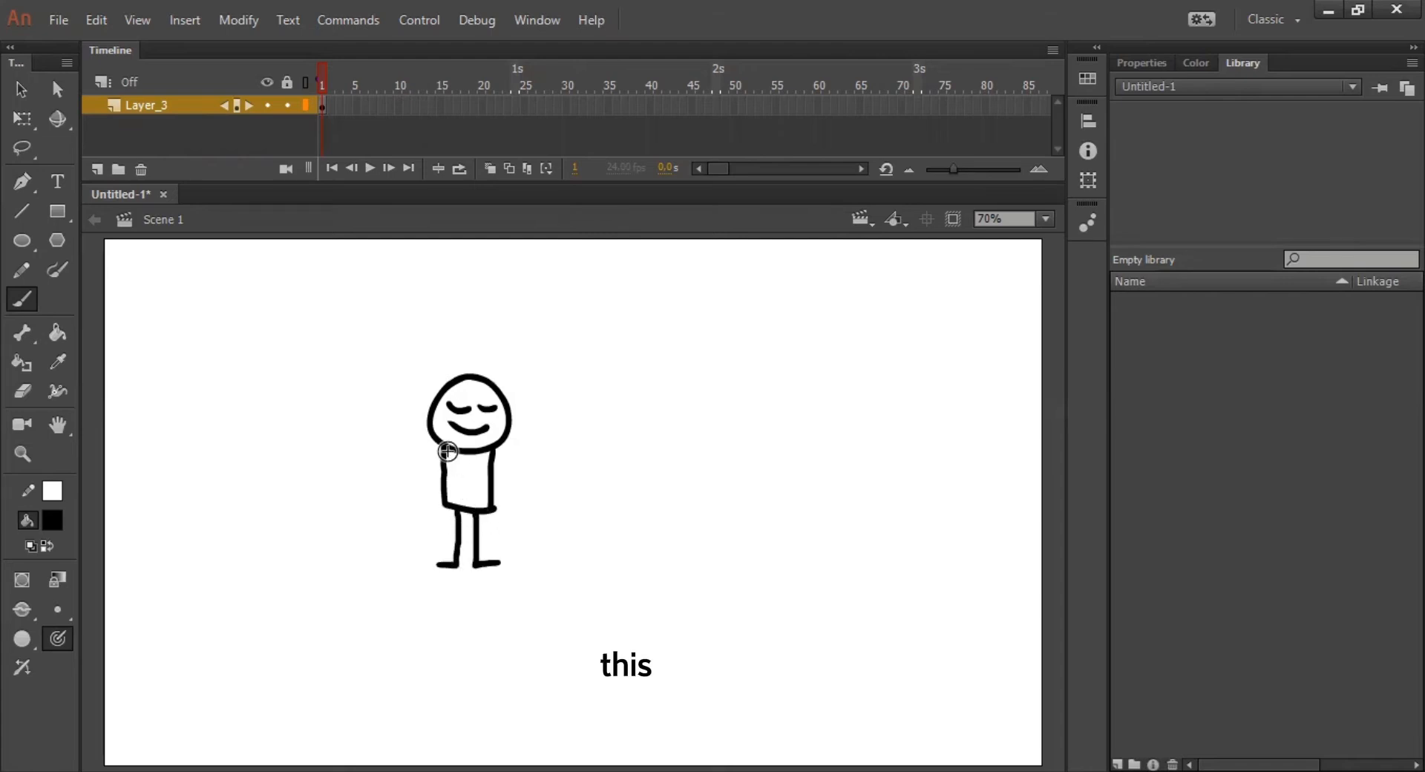
pyautogui.moveTo(444, 448); pyautogui.dragTo(386, 424)
pyautogui.moveTo(491, 451)
pyautogui.mouseDown()
pyautogui.moveTo(519, 450)
pyautogui.moveTo(547, 414)
pyautogui.mouseUp()
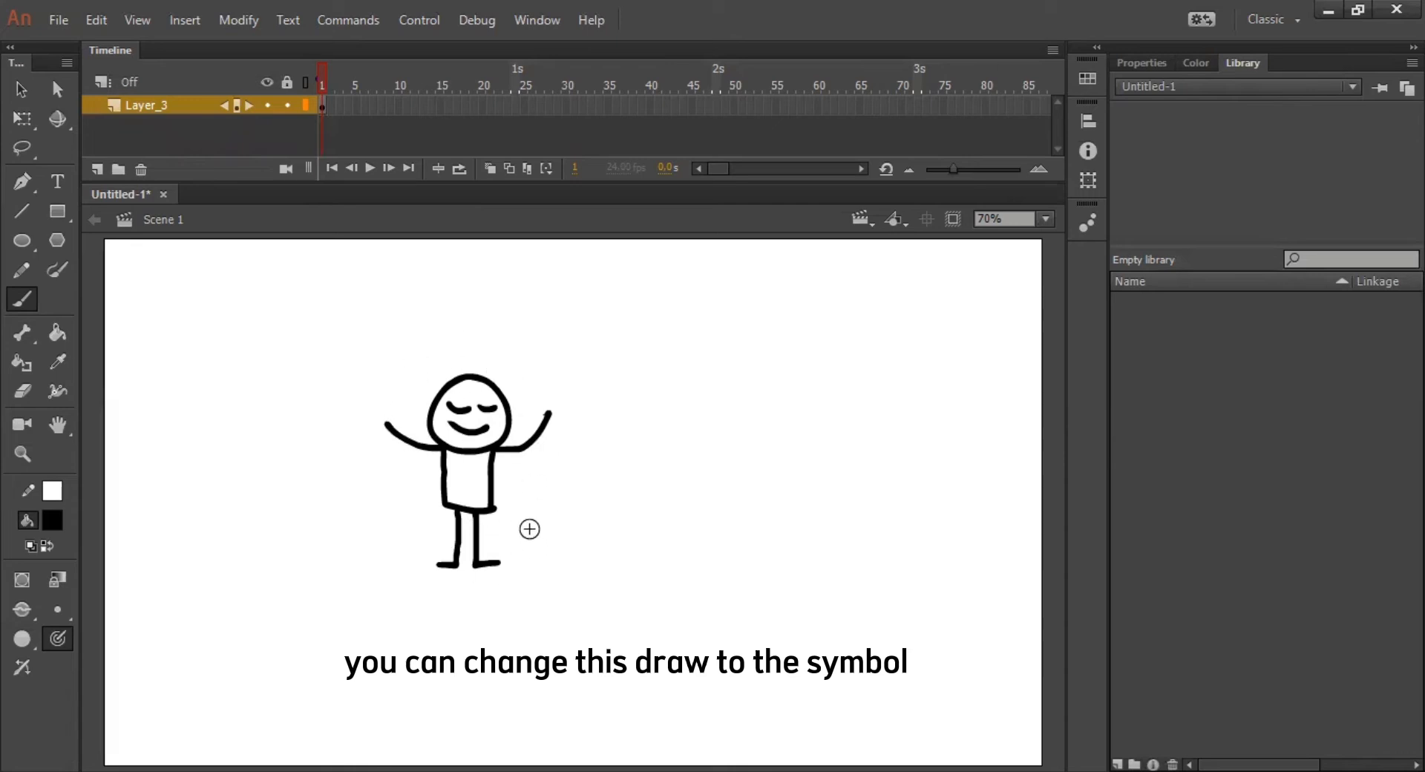
# Step: Select the whole stick figure and convert it to a graphic symbol
pyautogui.press('v')
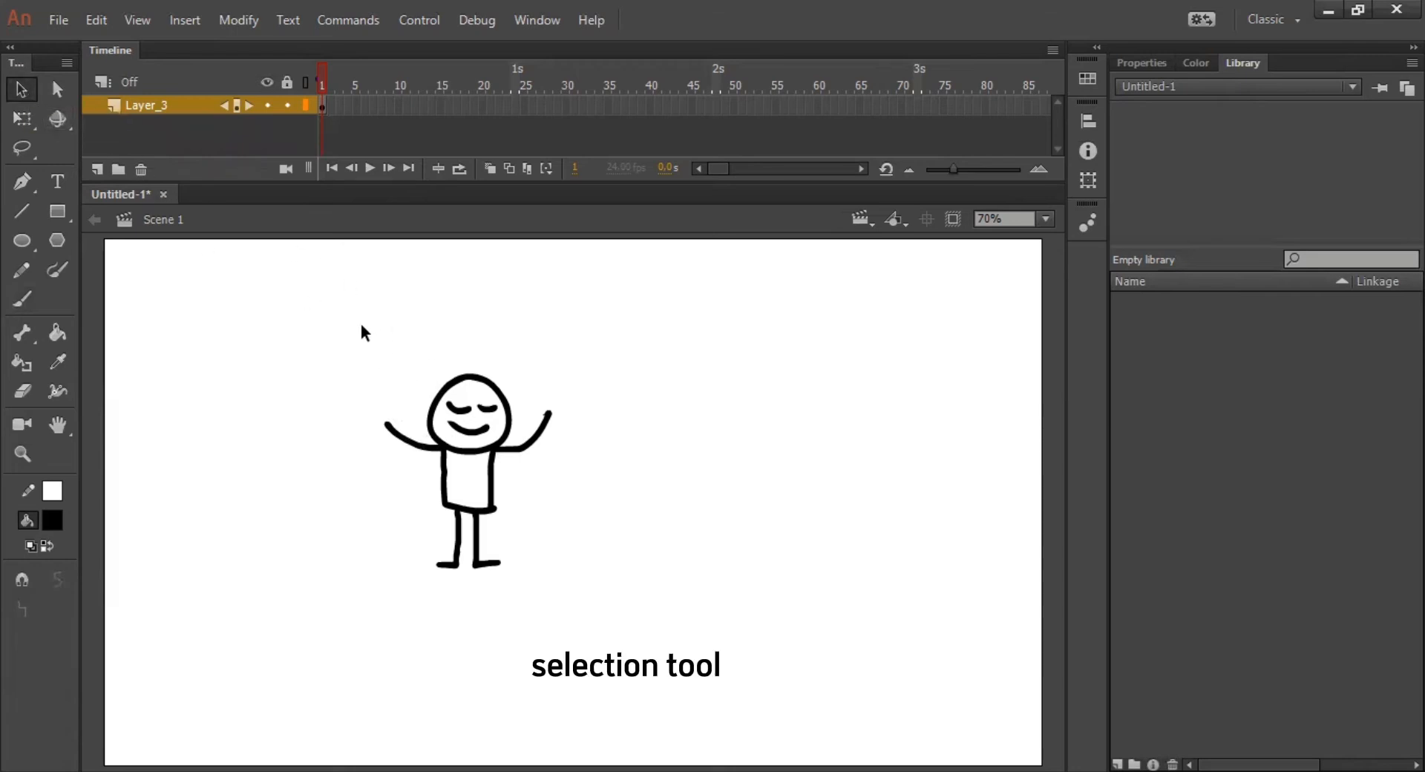
pyautogui.moveTo(354, 322)
pyautogui.mouseDown()
pyautogui.moveTo(582, 595)
pyautogui.moveTo(600, 590)
pyautogui.mouseUp()
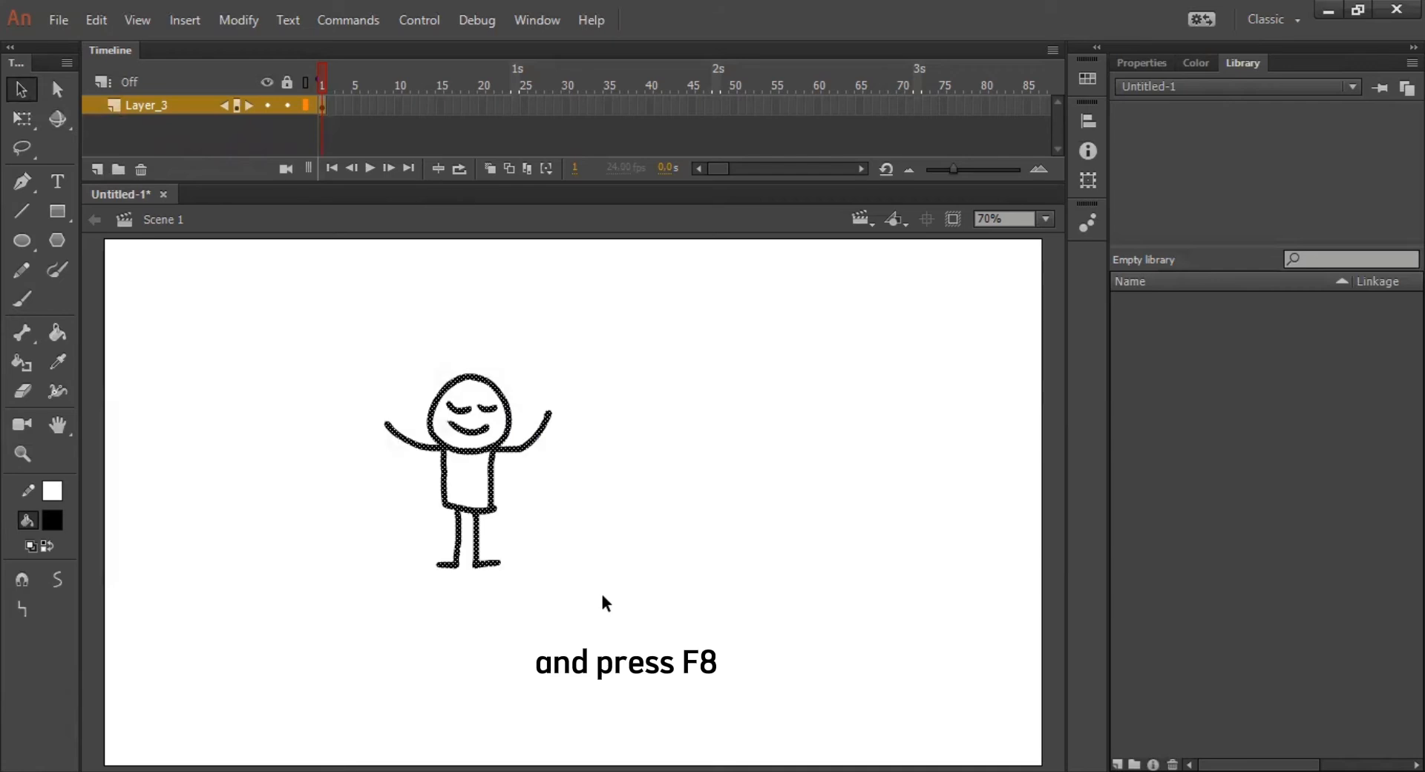
pyautogui.press('F8')
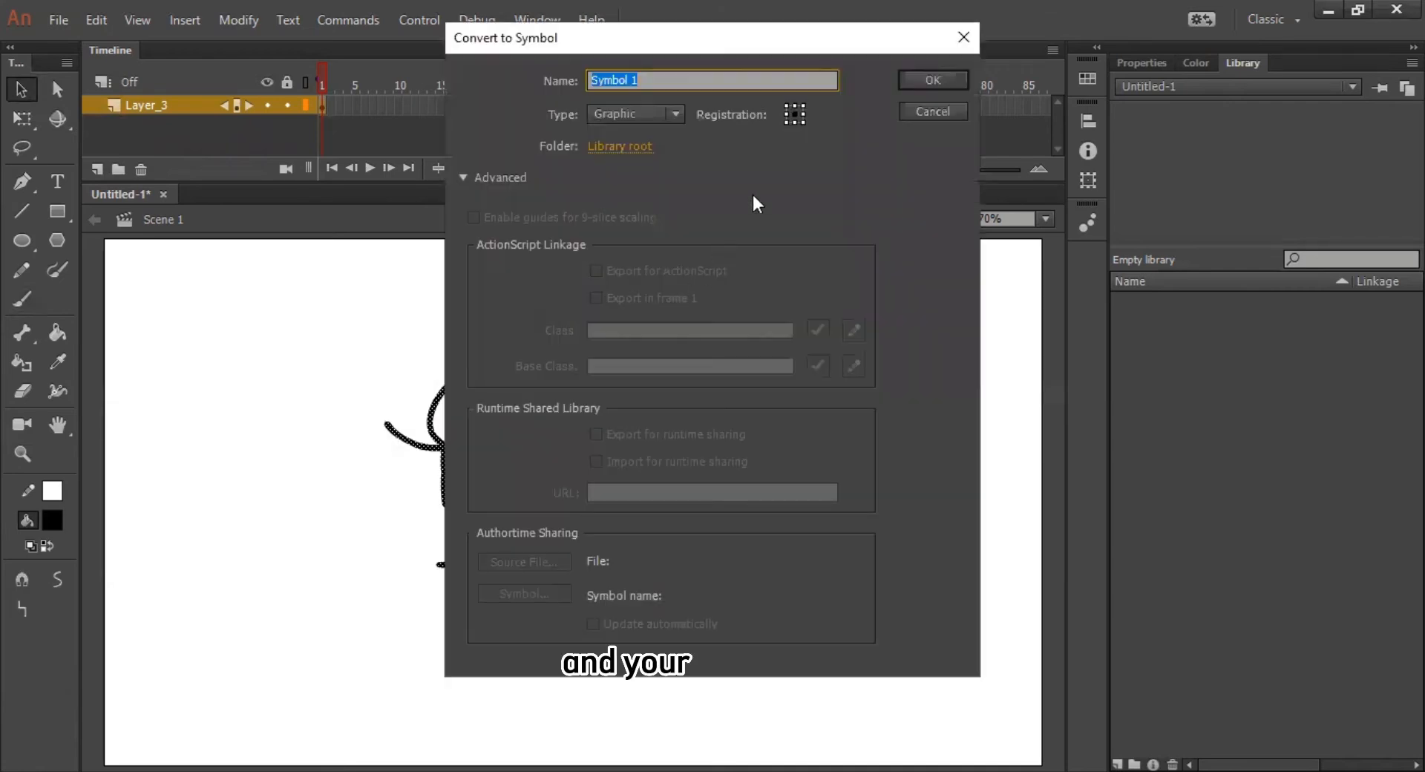
pyautogui.click(931, 82)
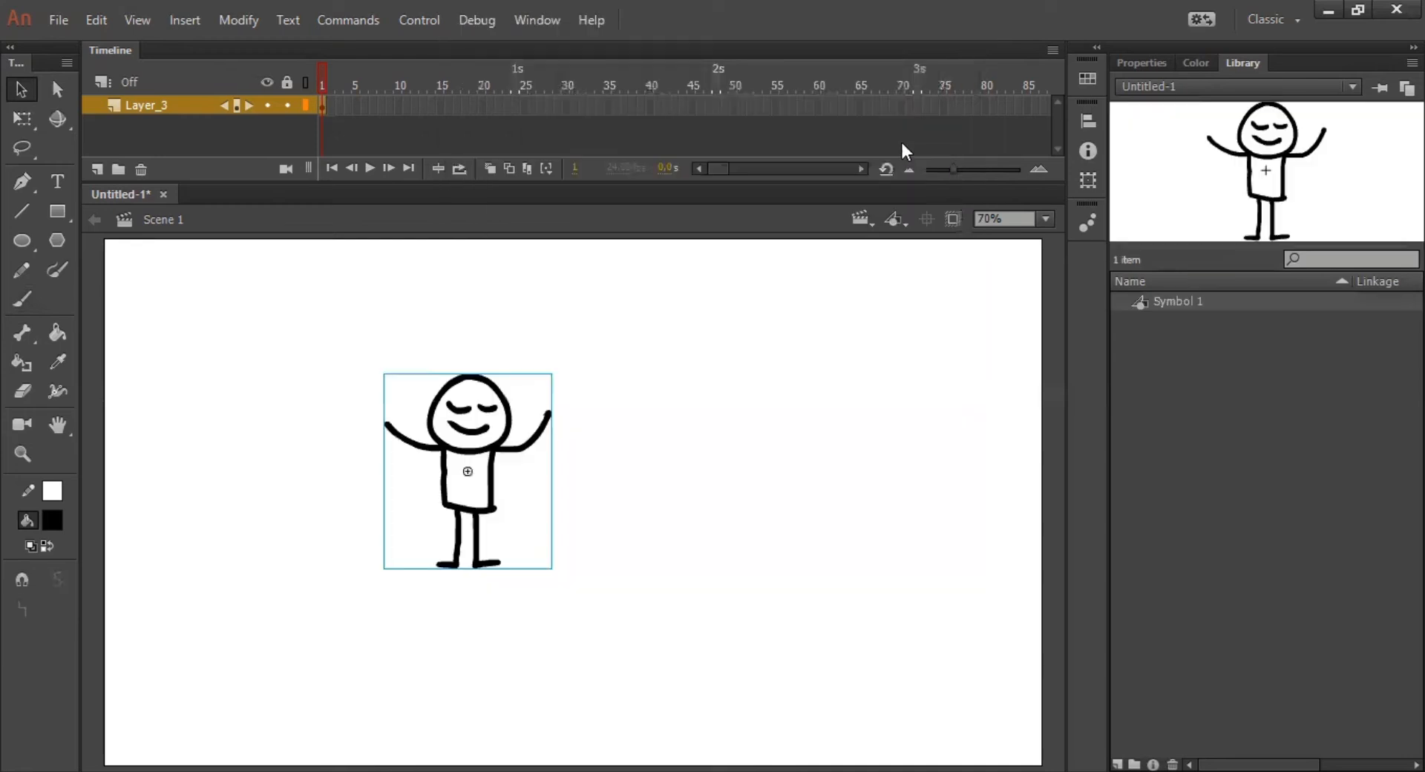
# Step: Inside the figure's symbol, add a duplicate keyframe at frame 2 and smooth its drawing twice
pyautogui.doubleClick(503, 459)
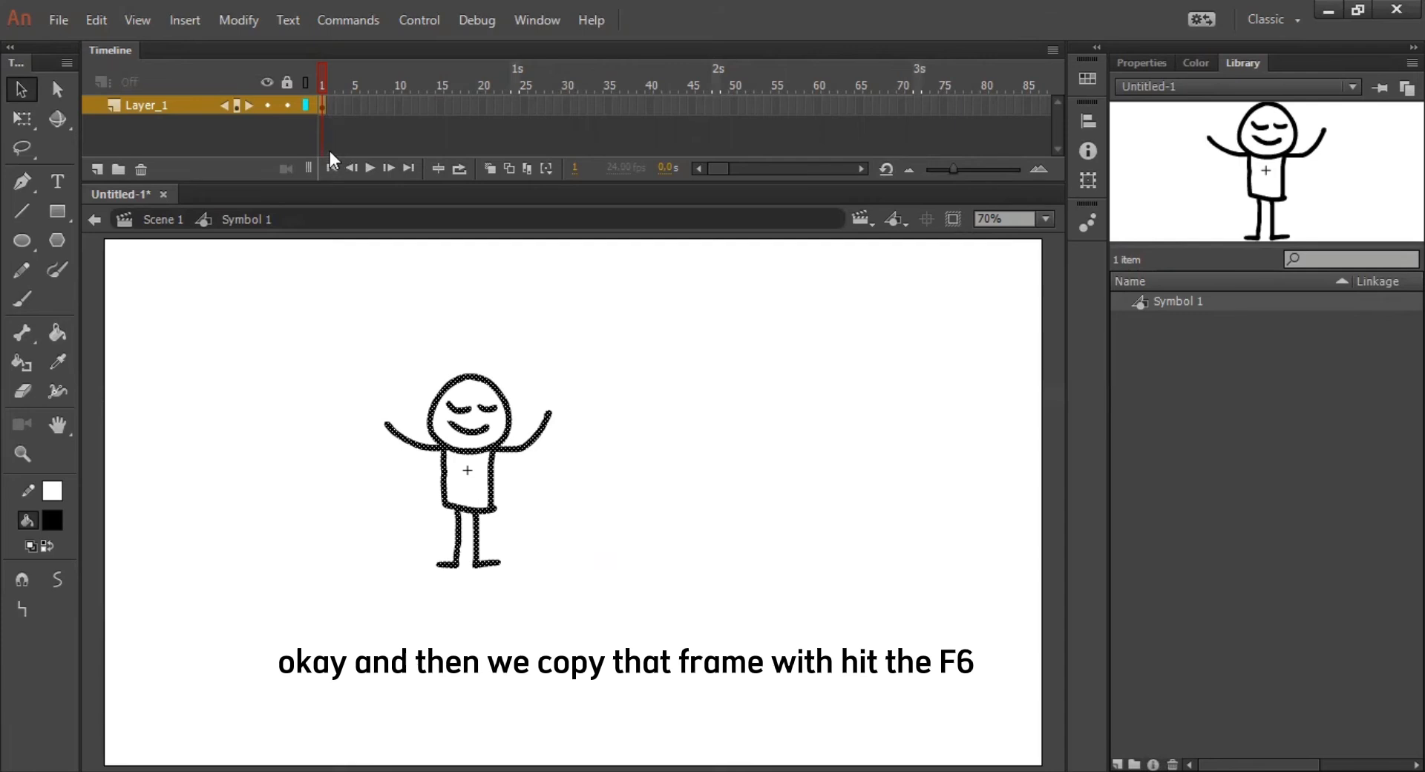
pyautogui.press('F6')
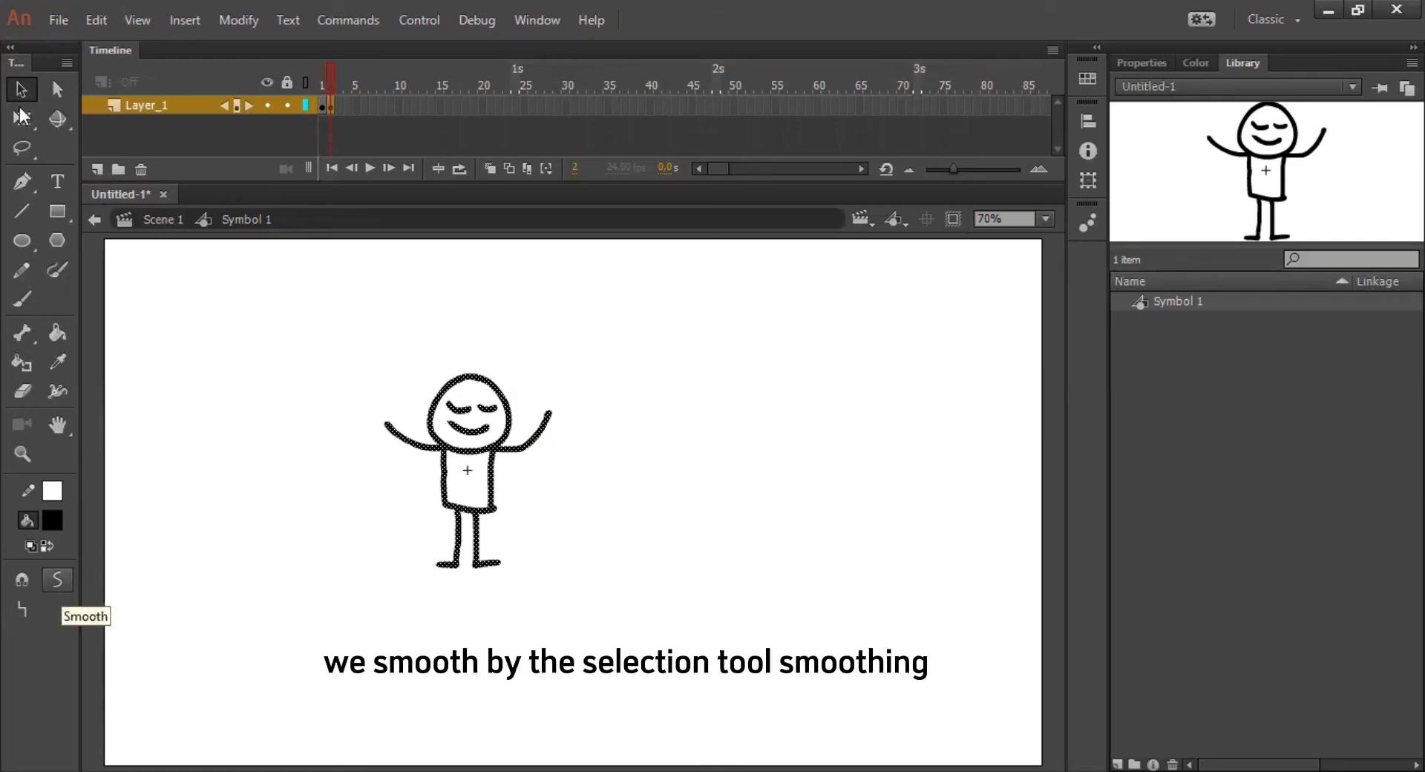
pyautogui.click(59, 576)
pyautogui.click(58, 584)
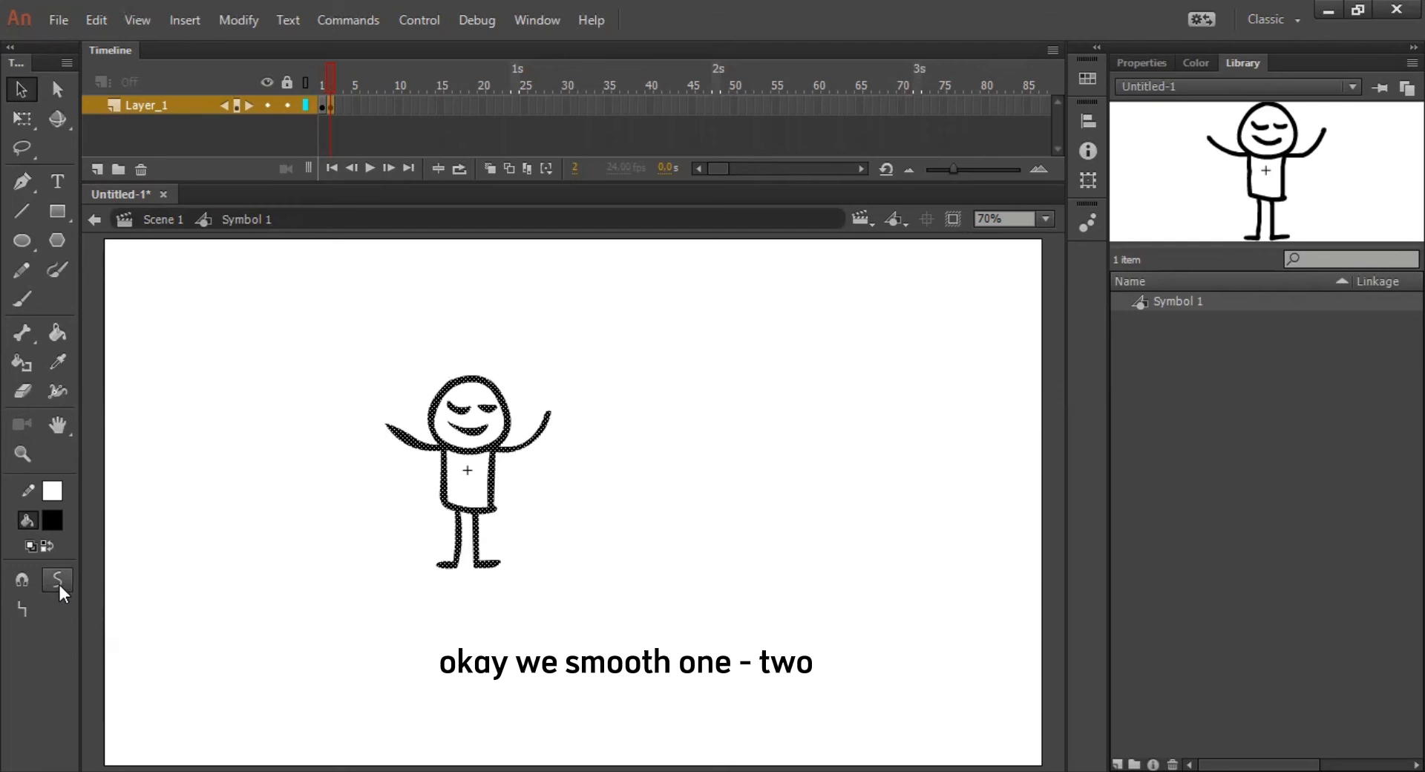
# Step: Extend the original and the smoothed drawing in the symbol so that each holds for three frames
pyautogui.click(323, 105)
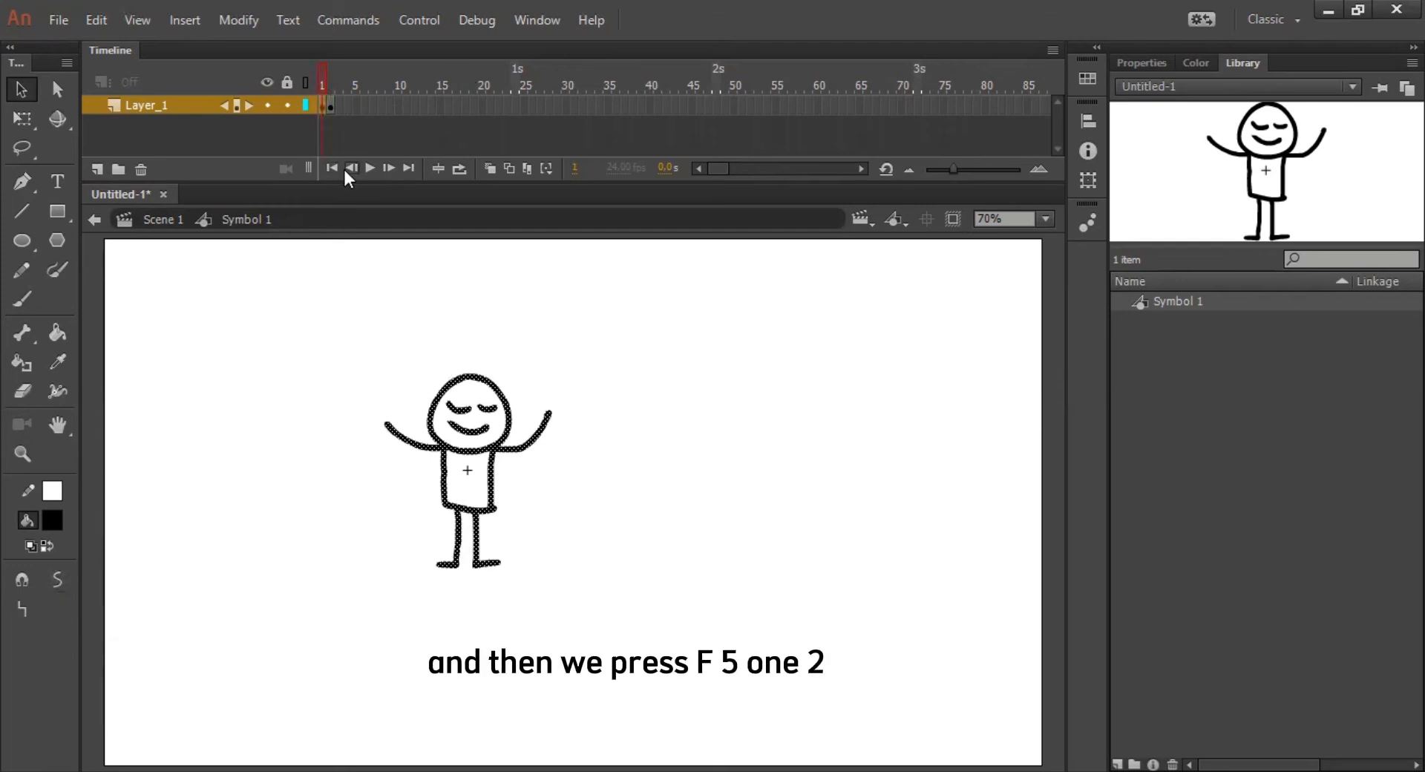
pyautogui.press('F5')
pyautogui.press('F5')
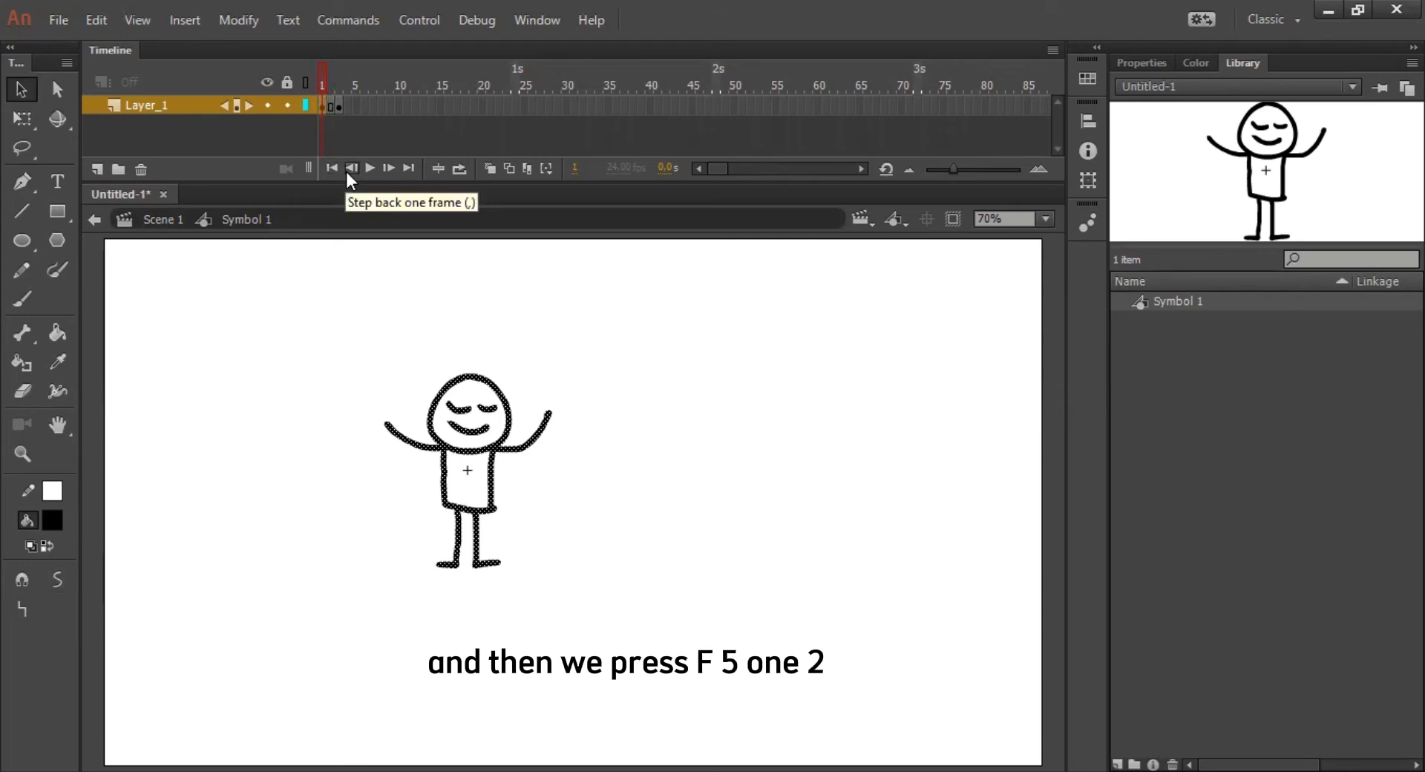
pyautogui.click(347, 107)
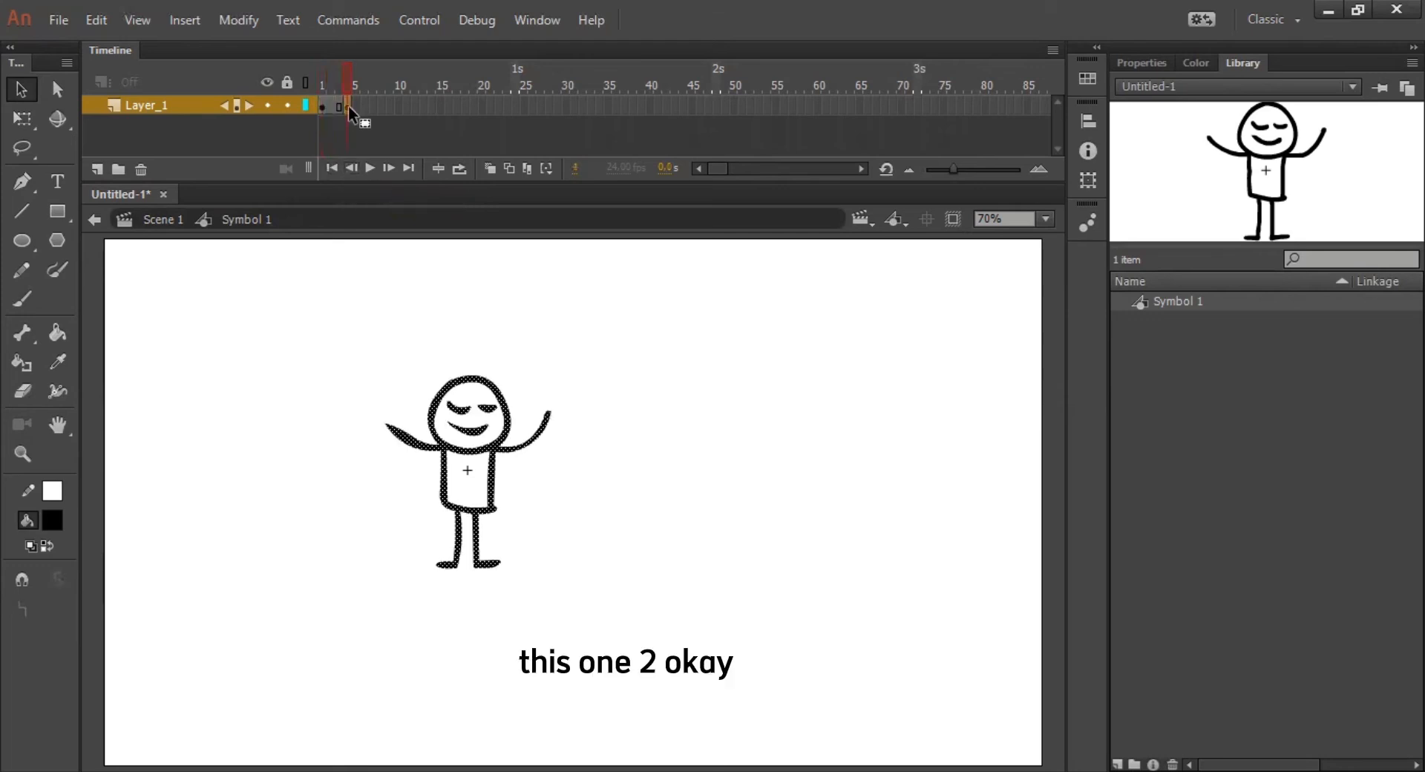
# Step: Return to Scene 1 and extend the figure's layer to frame 72, at the 3-second mark
pyautogui.click(160, 220)
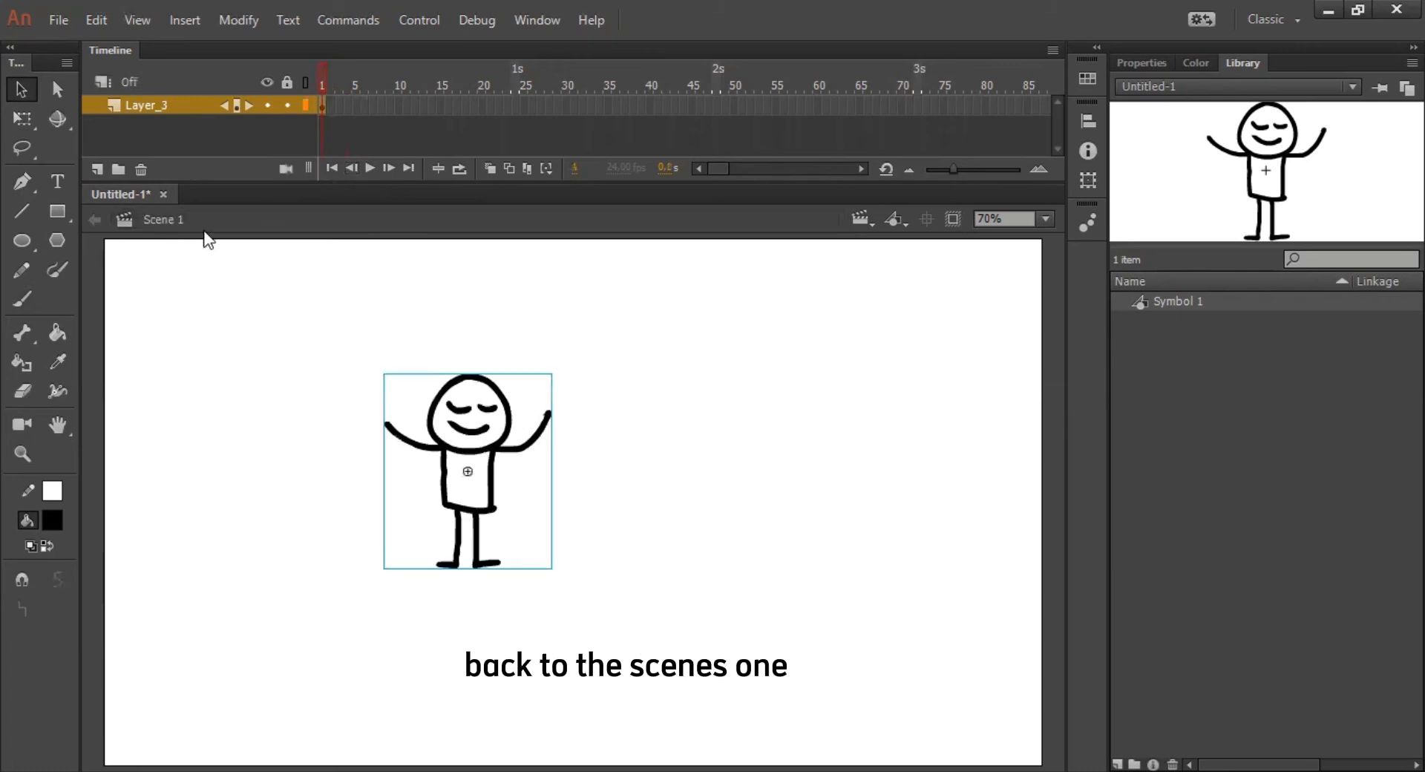
pyautogui.click(916, 106)
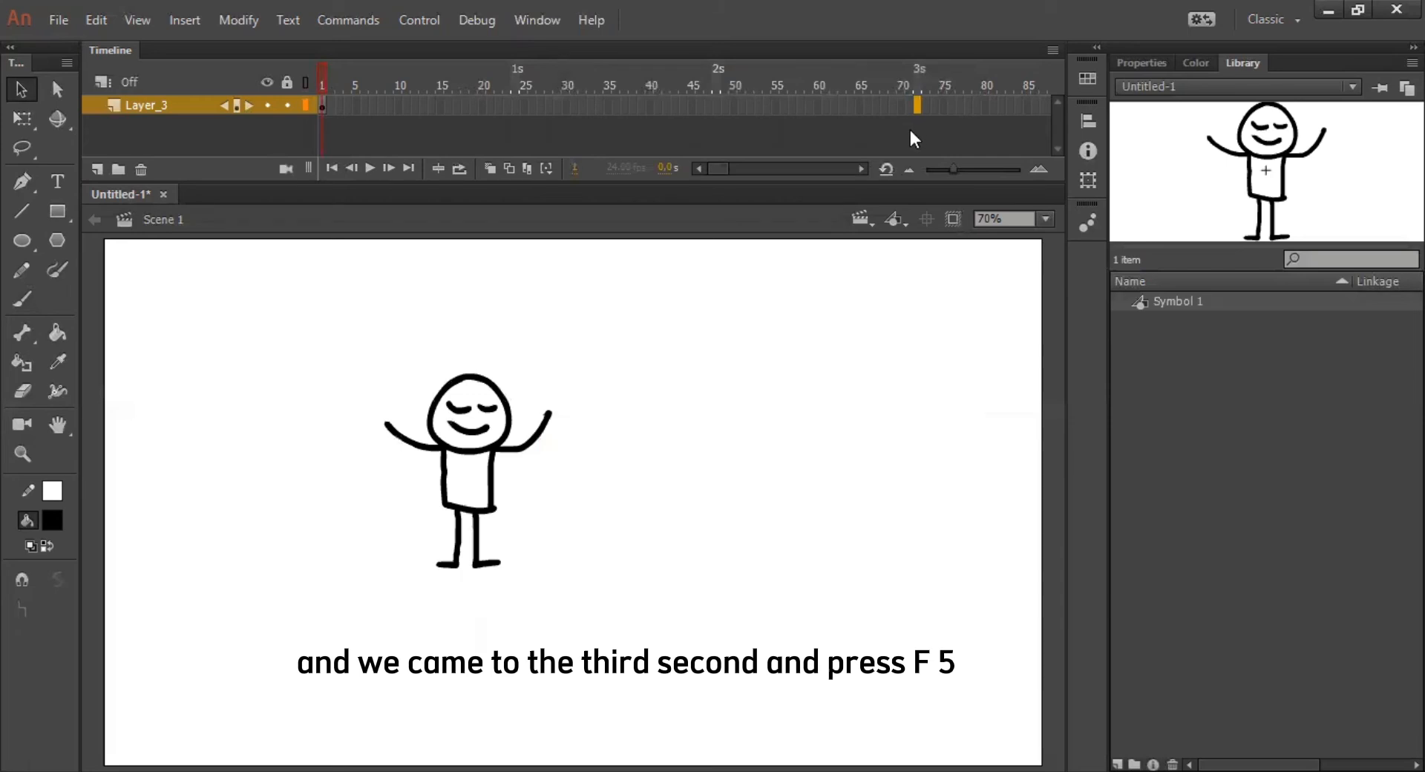
pyautogui.press('F5')
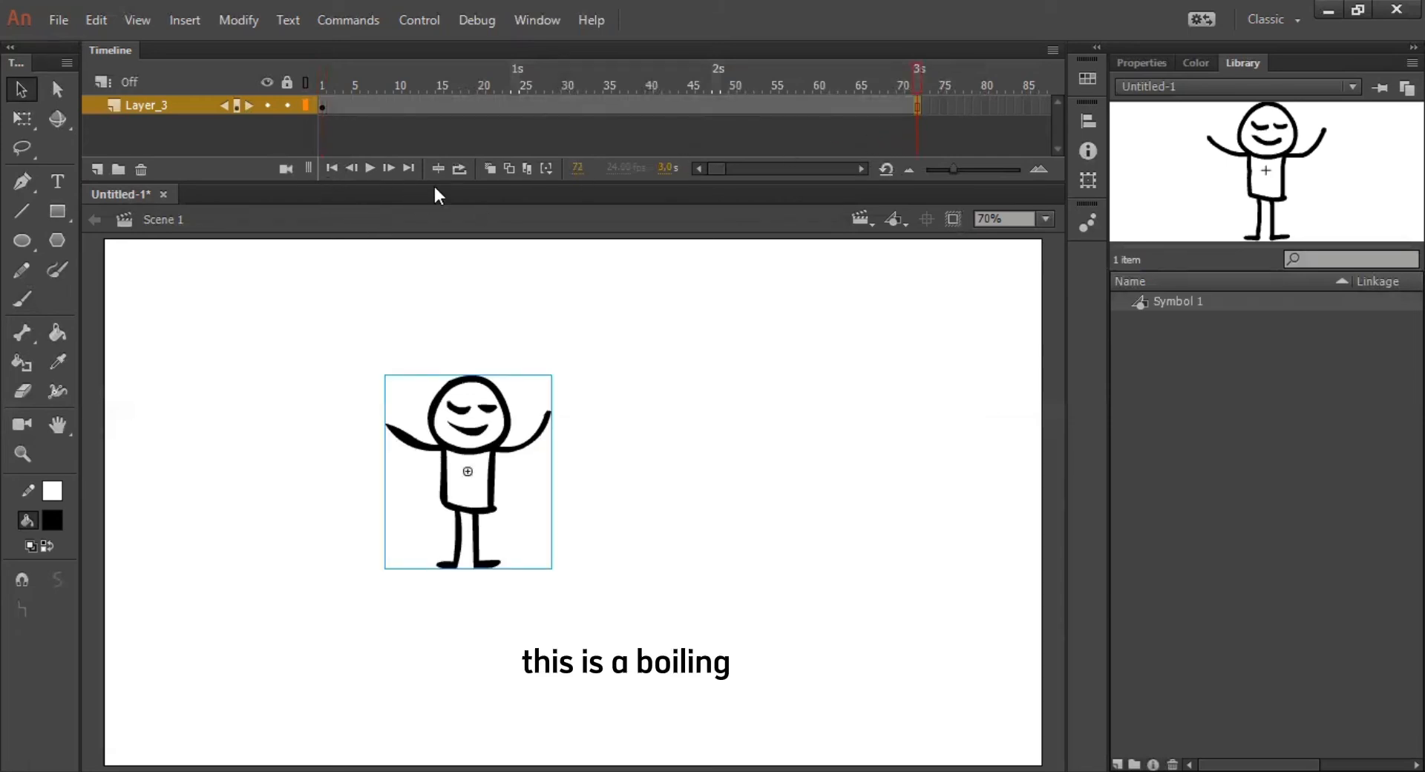
# Step: Set the loop range to cover frames 1 to 72 and preview the boiling line animation from the start
pyautogui.click(461, 172)
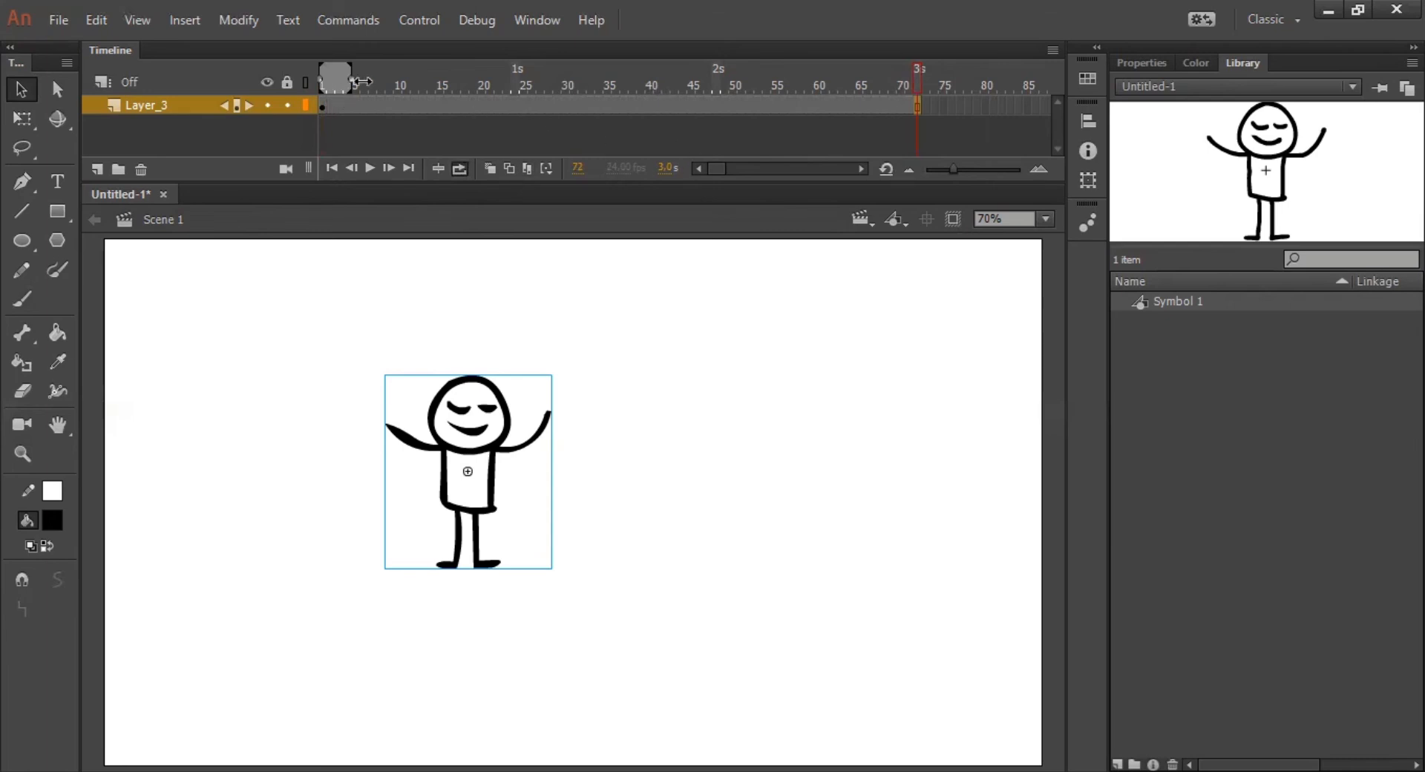
pyautogui.moveTo(355, 74); pyautogui.dragTo(918, 45)
pyautogui.click(333, 168)
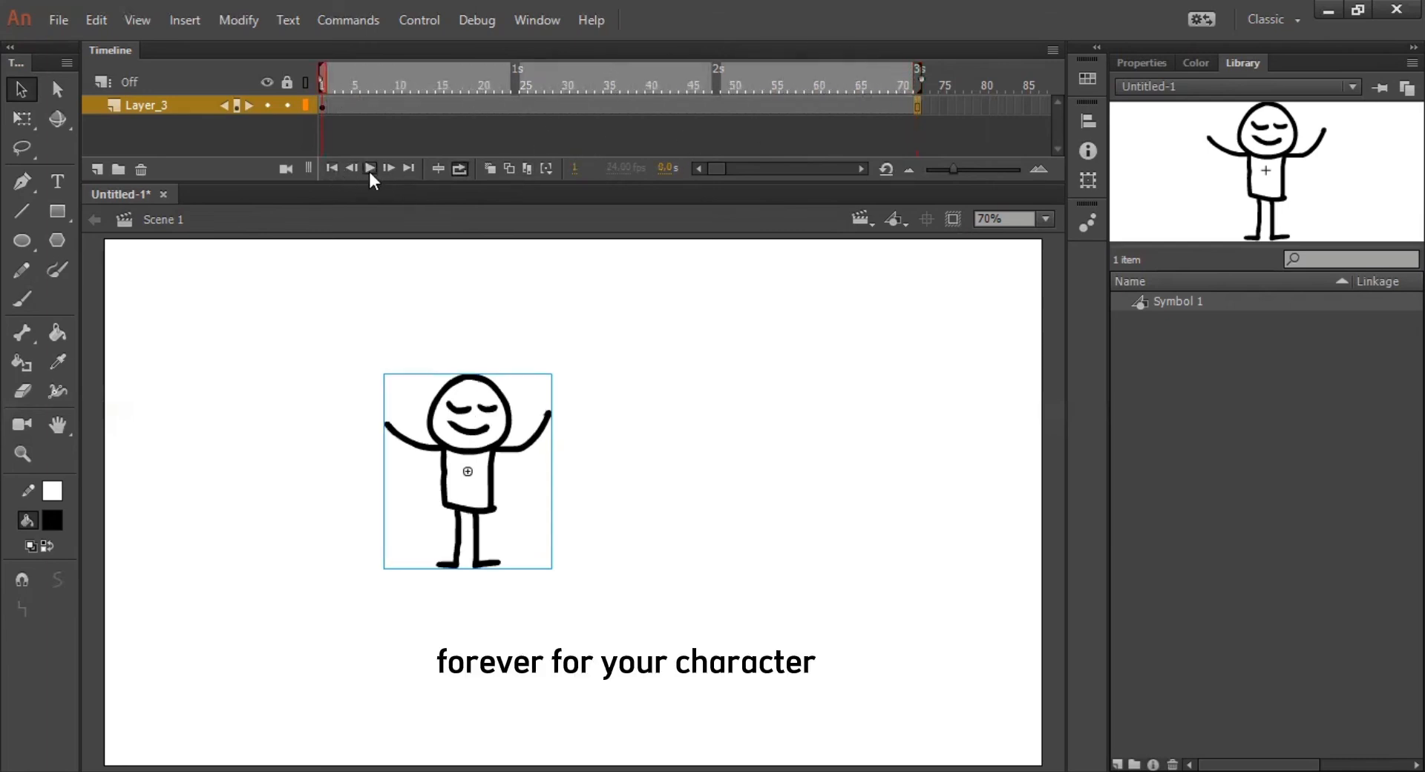
pyautogui.click(369, 168)
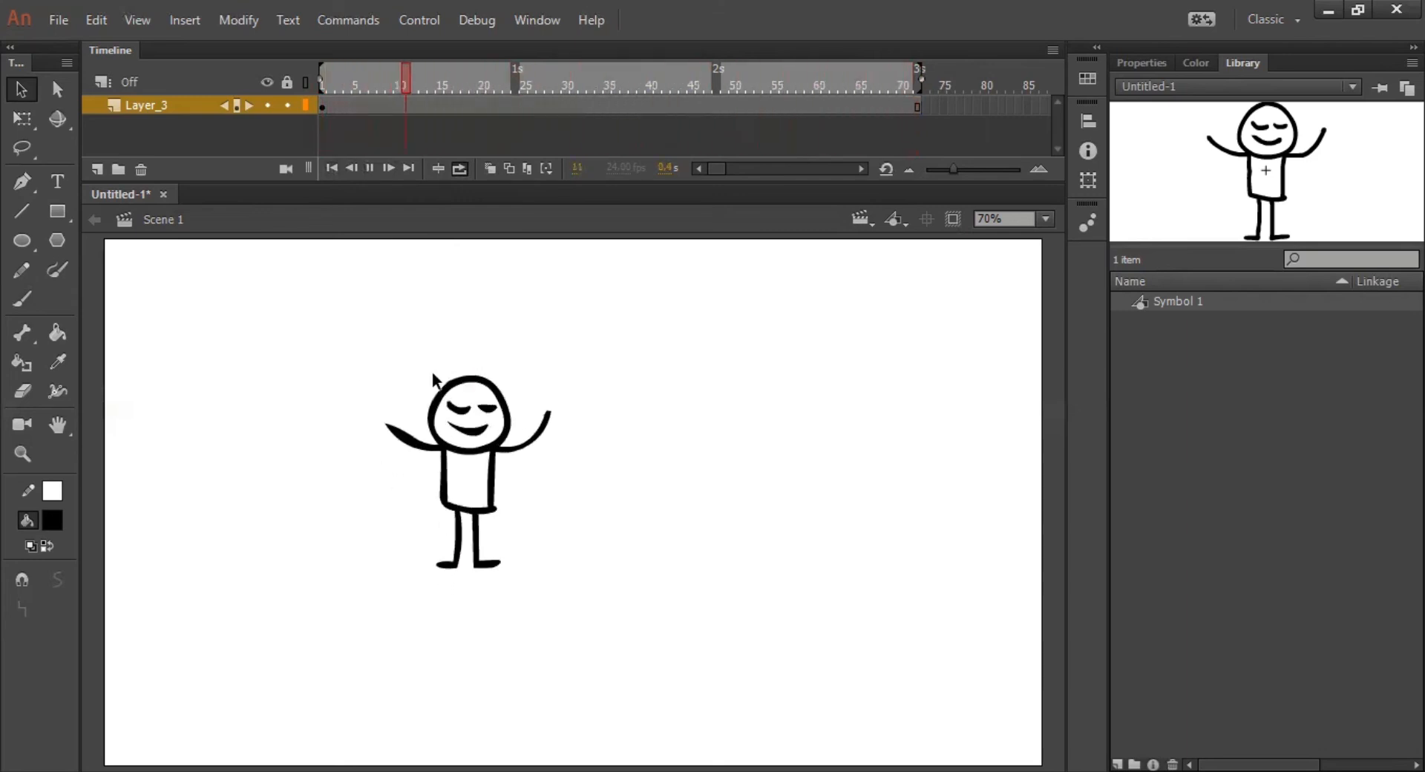
pyautogui.click(369, 168)
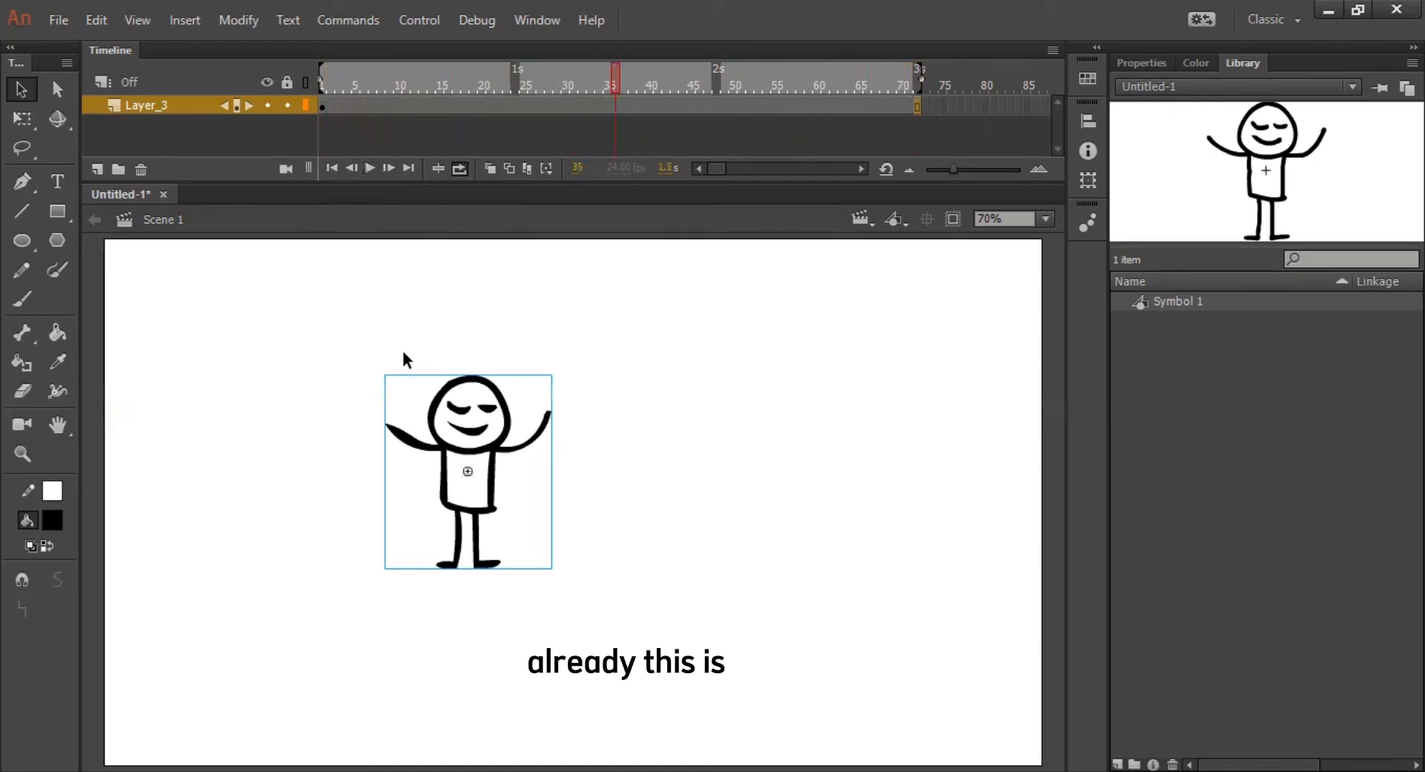
# Step: Inside the figure's symbol, shorten the timing so that each of the two drawings holds for two frames
pyautogui.doubleClick(443, 420)
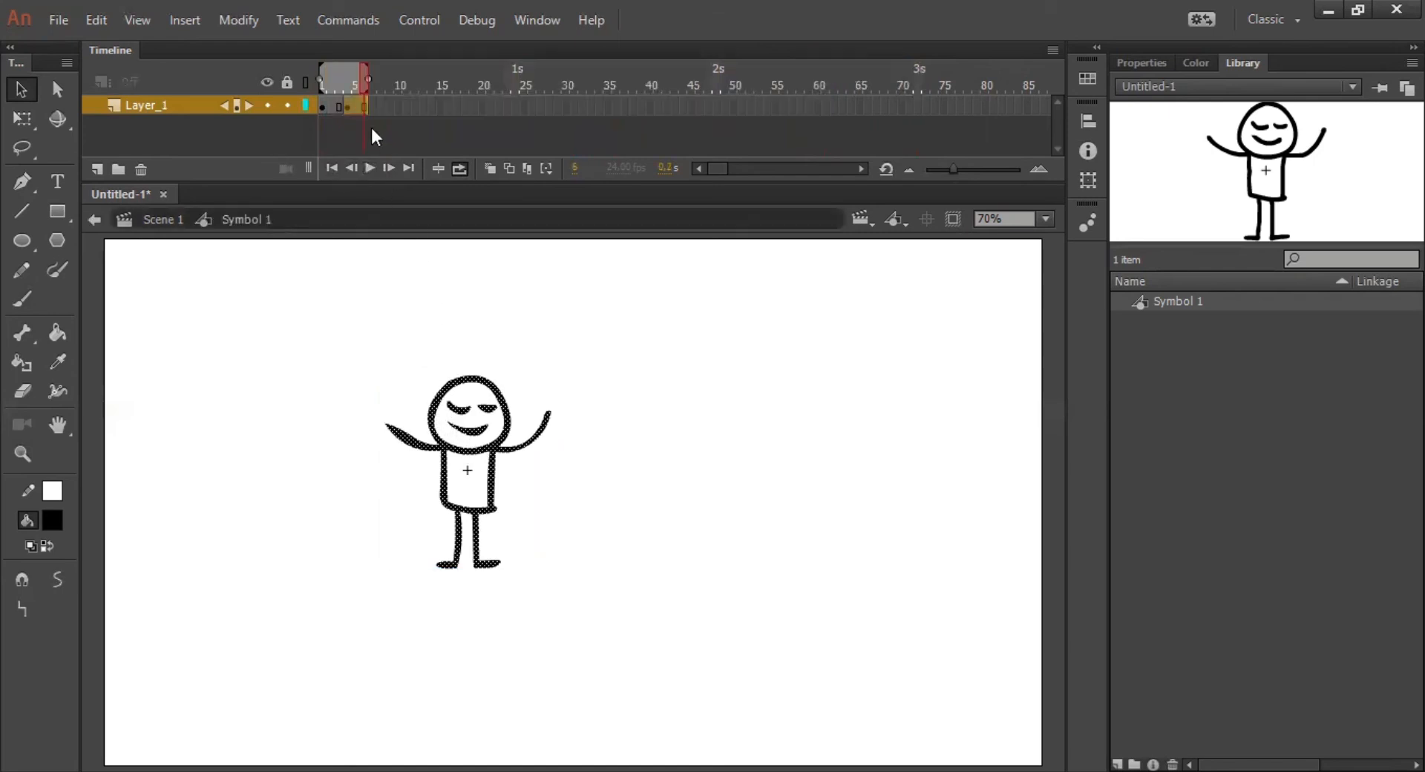
pyautogui.moveTo(351, 104); pyautogui.dragTo(359, 106)
pyautogui.press('Return')
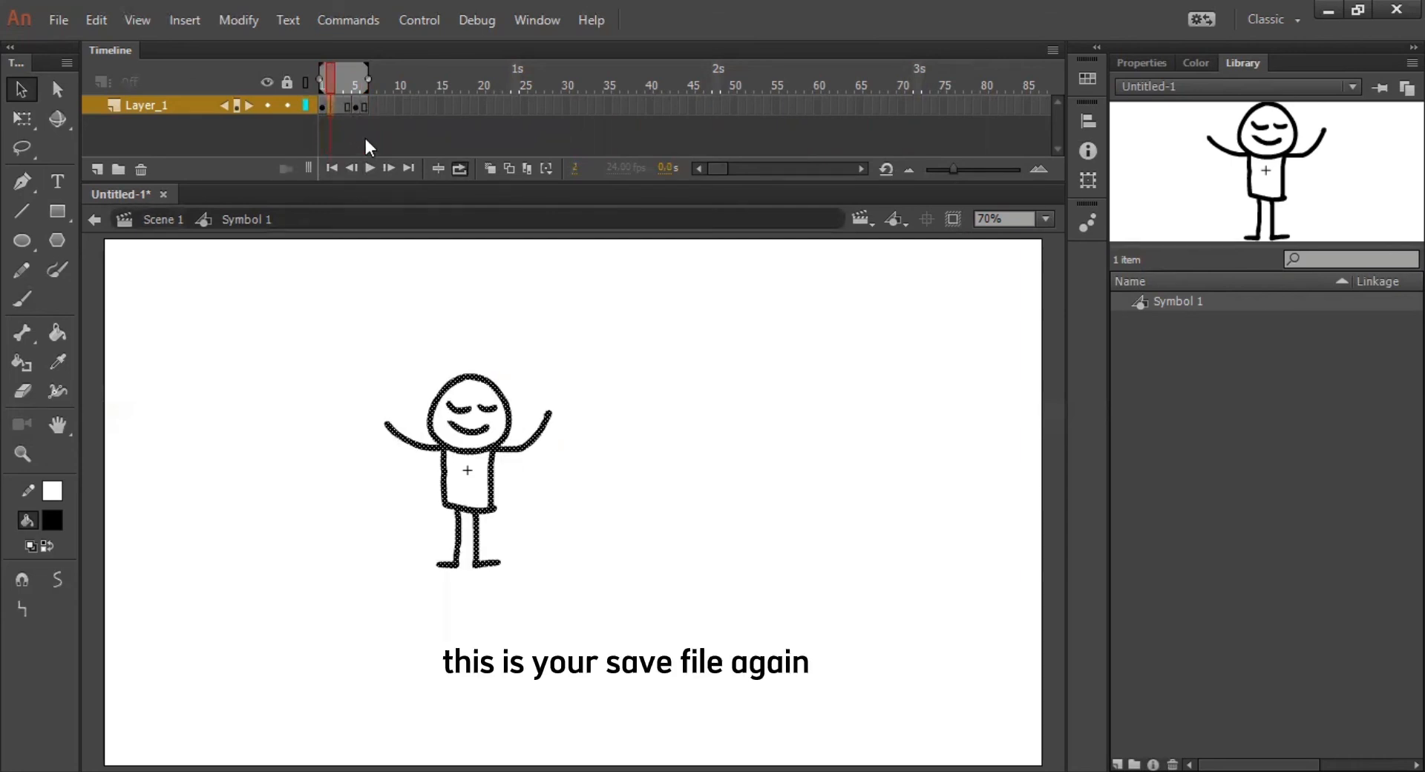
pyautogui.hotkey('shift', 'F5')
pyautogui.hotkey('shift', 'F5')
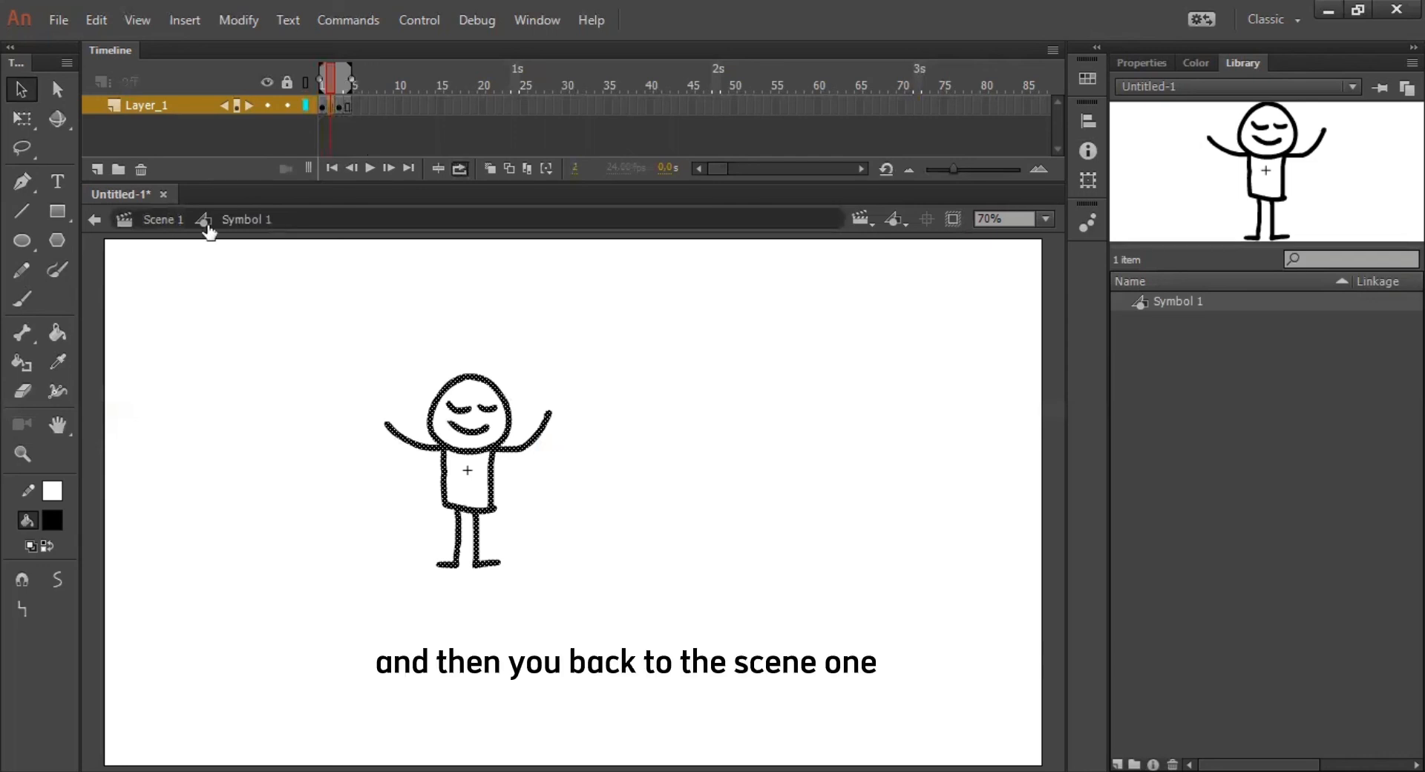
# Step: Return to Scene 1 and play back the retimed boiling line animation
pyautogui.click(166, 221)
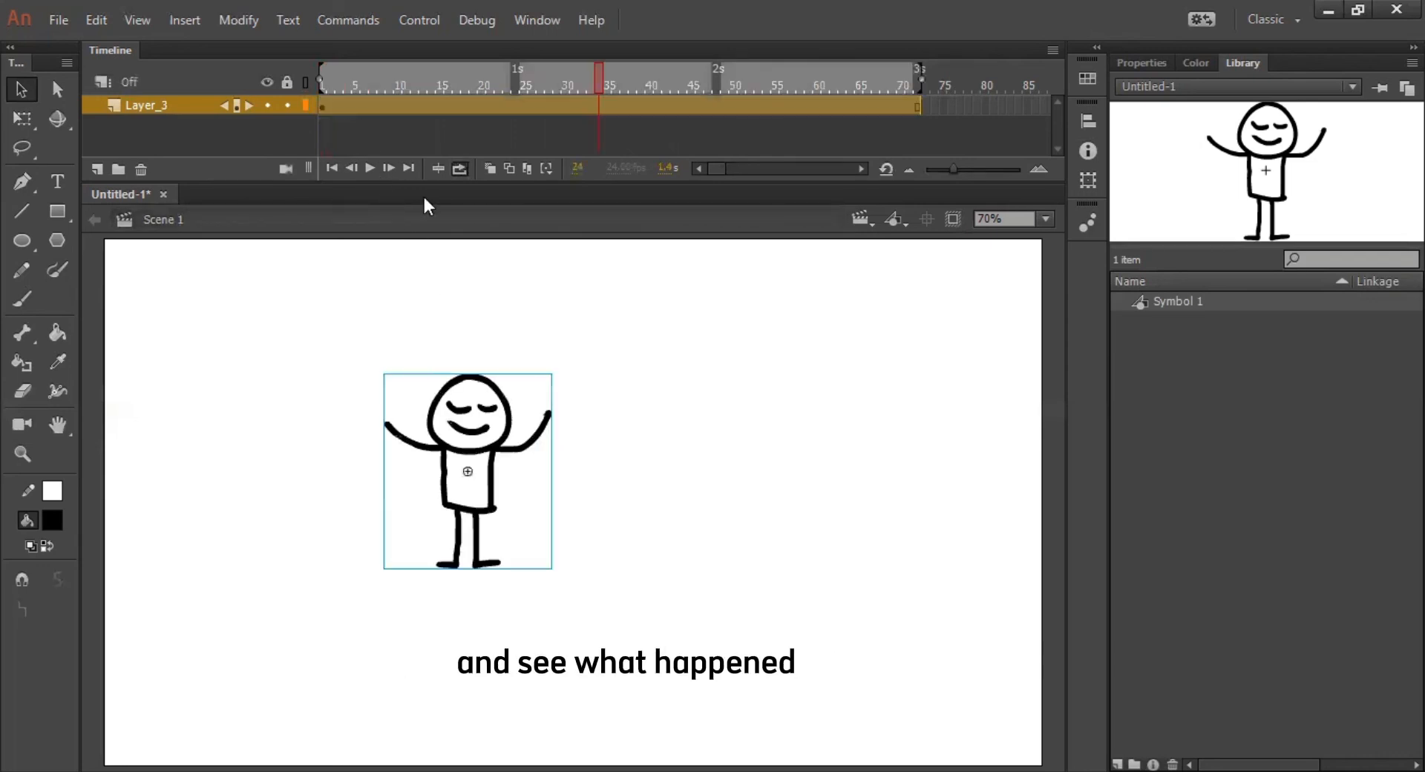
pyautogui.click(368, 168)
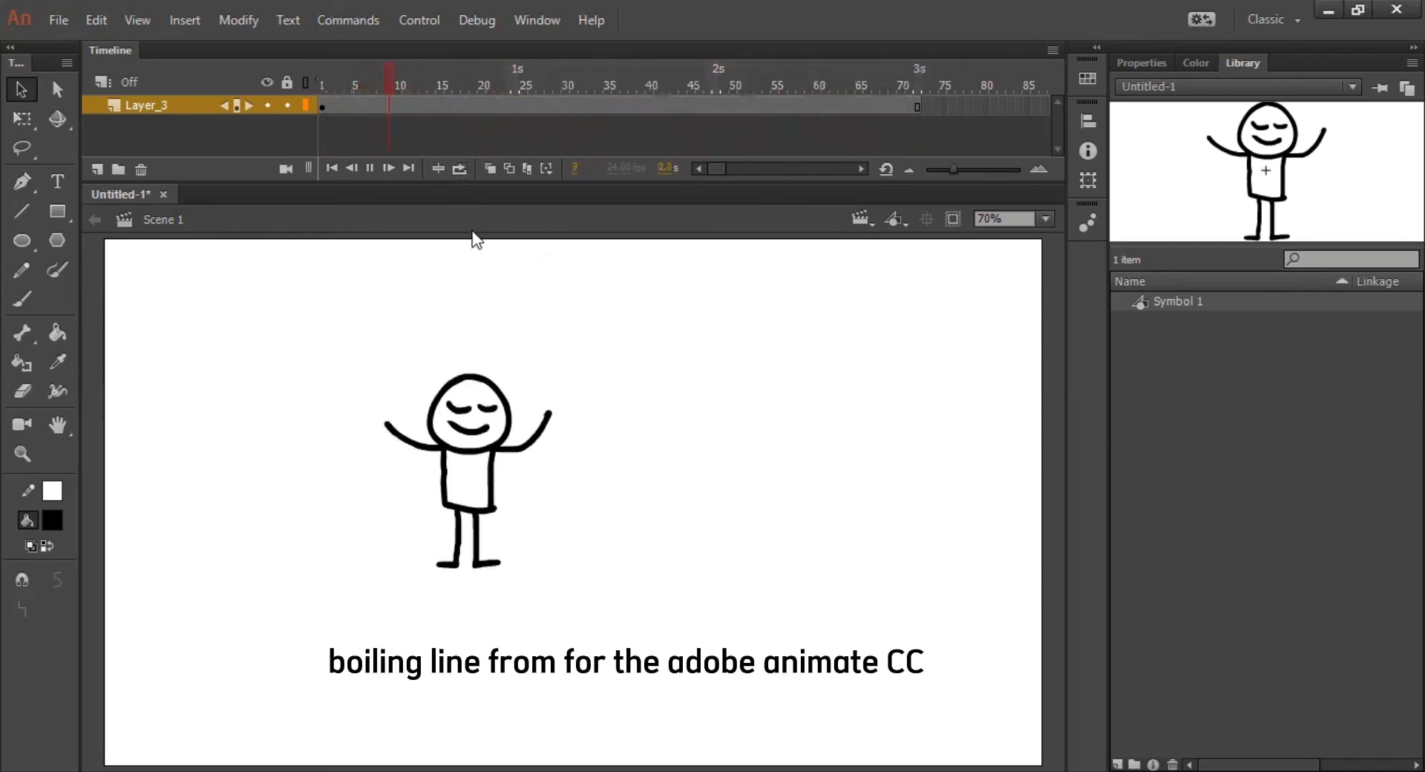
pyautogui.click(475, 113)
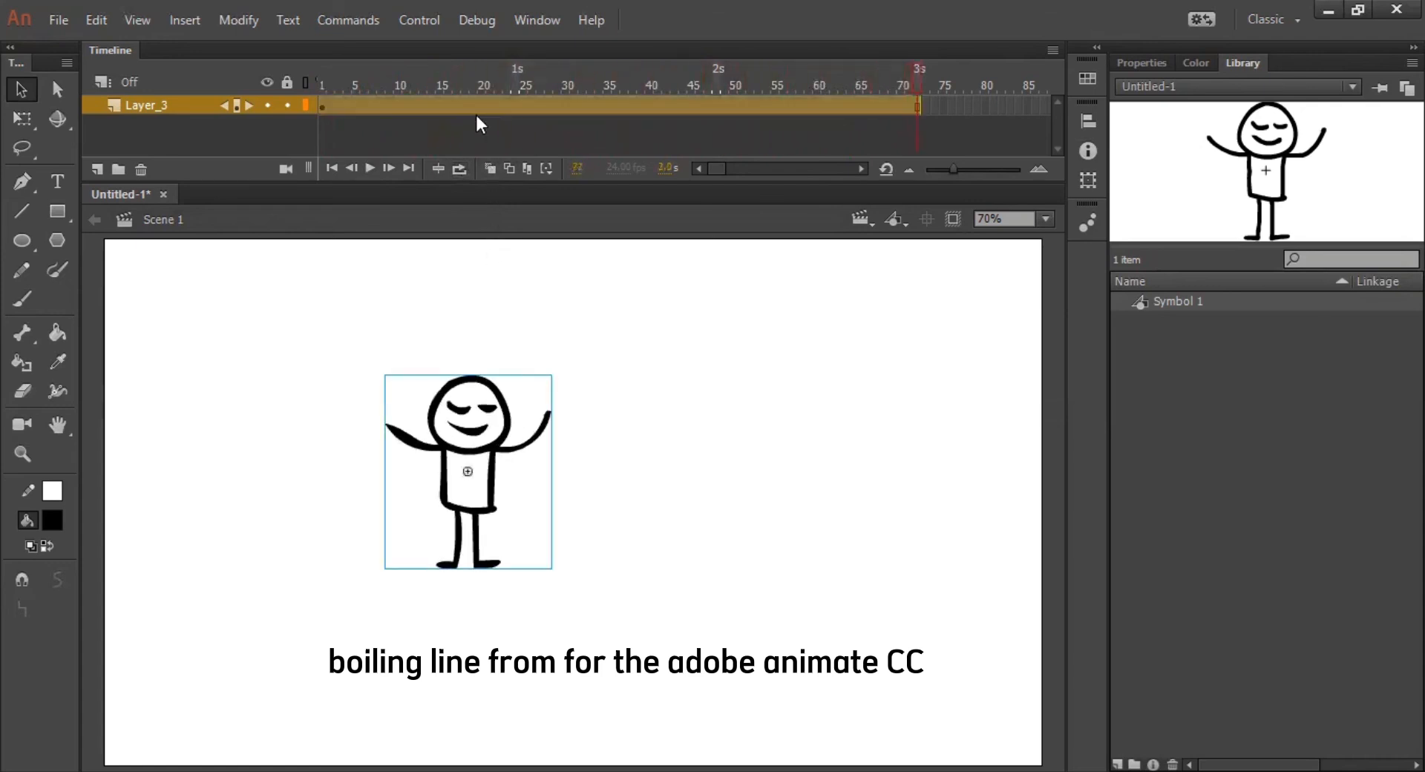